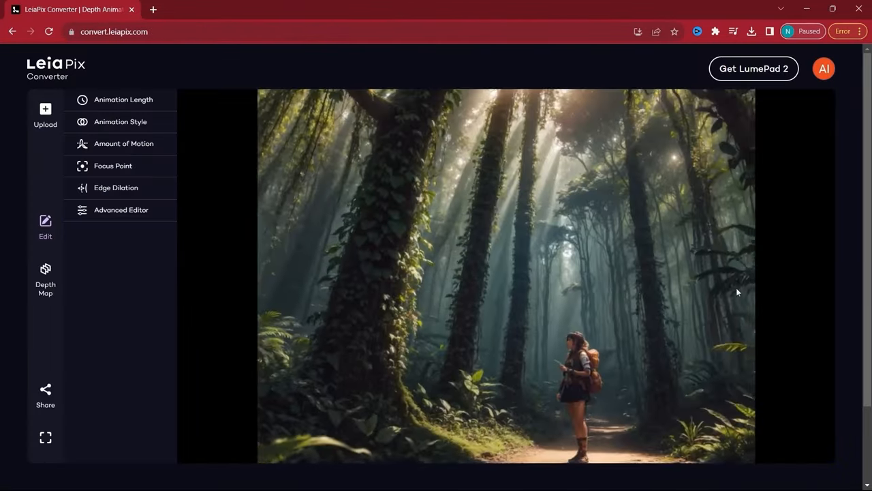
- Expand the animation settings and set the animation length to 4 seconds
left_click(123, 100)
left_click(121, 154)
left_click(124, 313)
left_click(139, 368)
left_click(116, 412)
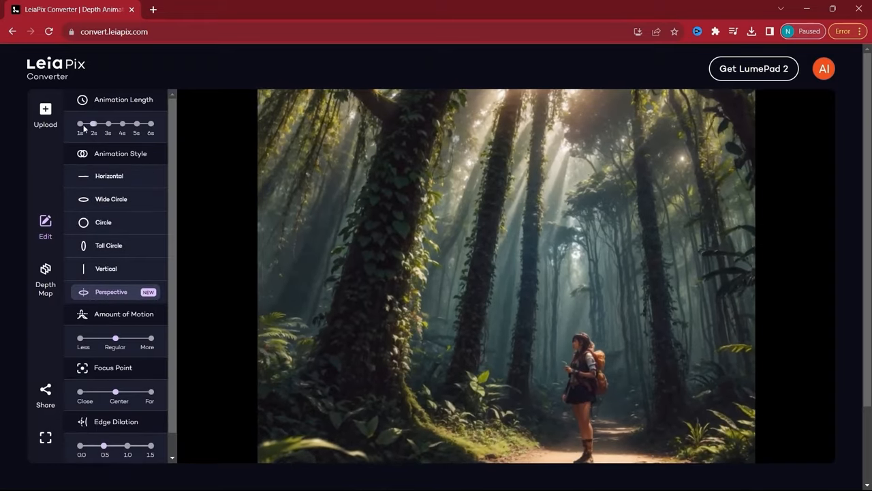
scroll(136, 340, "down", 2)
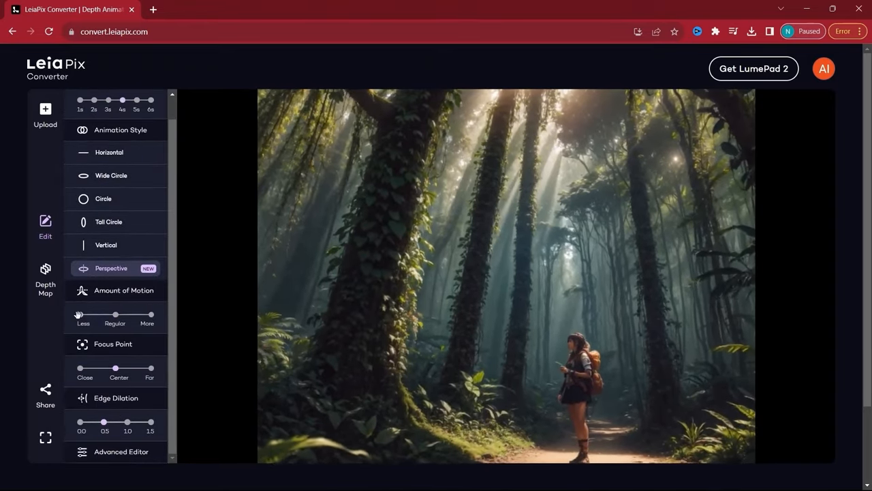
scroll(123, 204, "up", 2)
- Try the Tall Circle style, return to Perspective, and enter the depth map brush editor
left_click(122, 124)
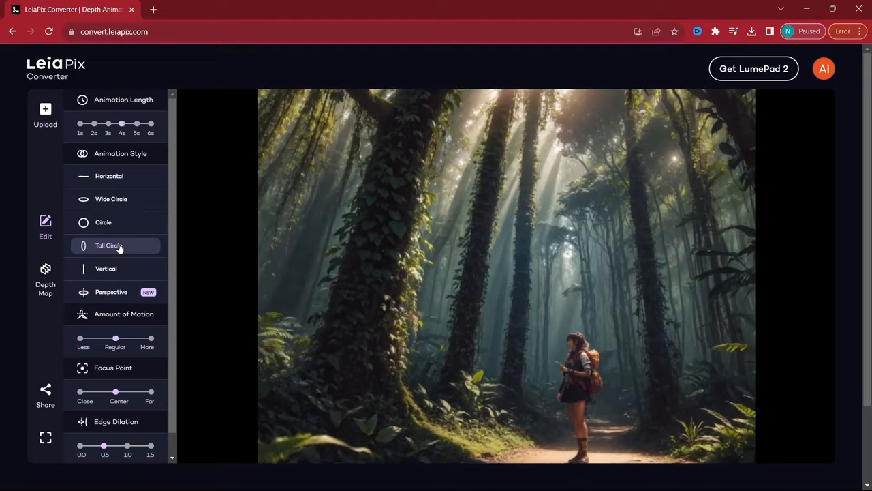
left_click(119, 246)
left_click(111, 291)
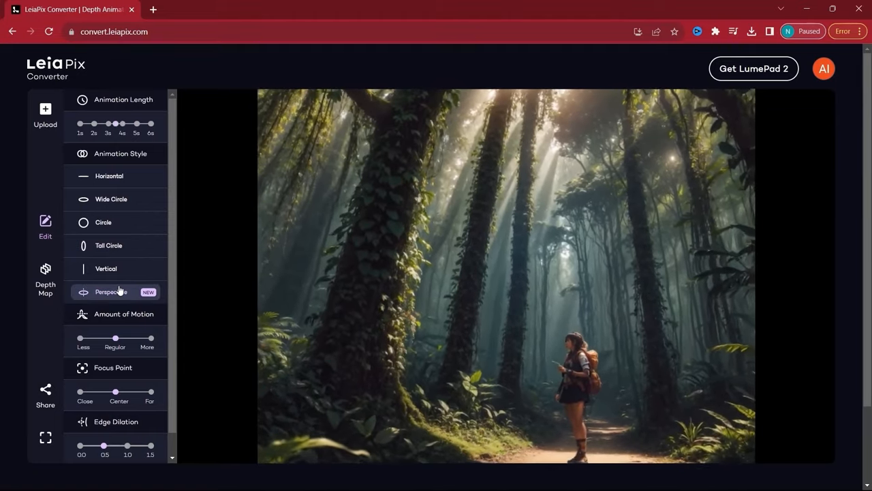
scroll(123, 307, "down", 2)
left_click(119, 450)
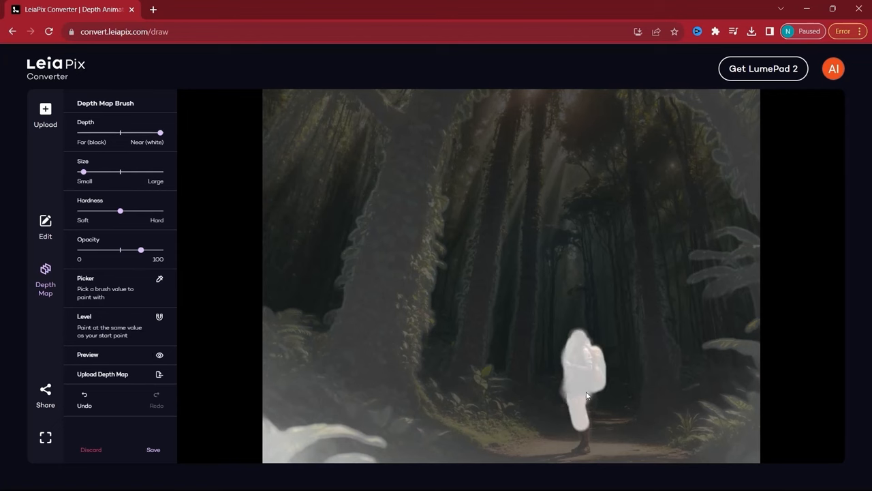
- Save the depth map edits so the animation regenerates with the hiker marked near
left_click(153, 449)
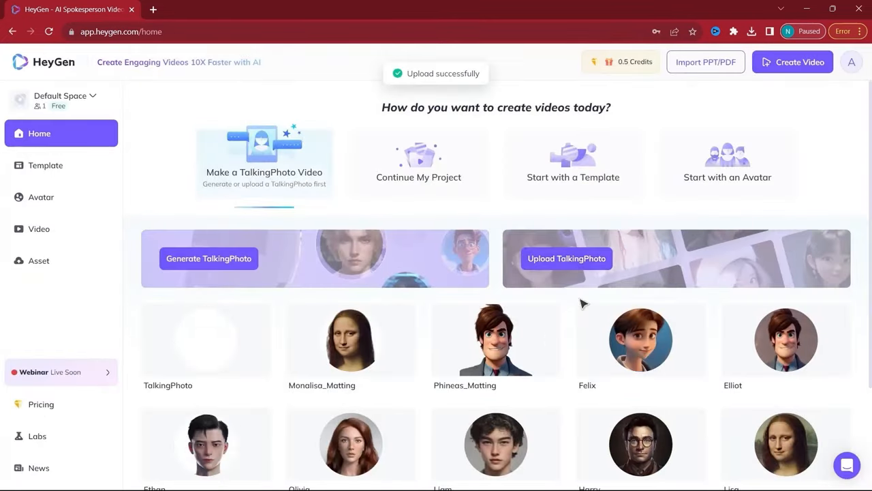
- Bring up the uploaded talking photo's details to start a video project
left_click(206, 335)
mouse_move(501, 440)
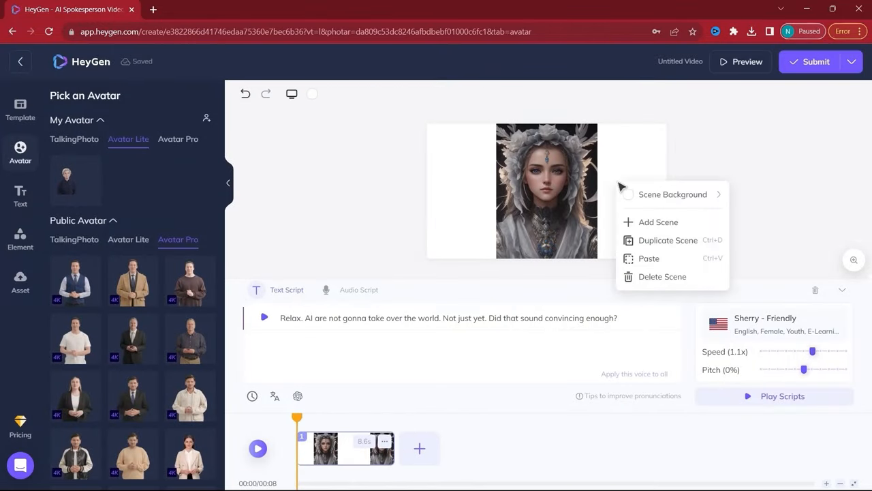
- Submit the talking-photo video and confirm spending credits on rendering
left_click(816, 62)
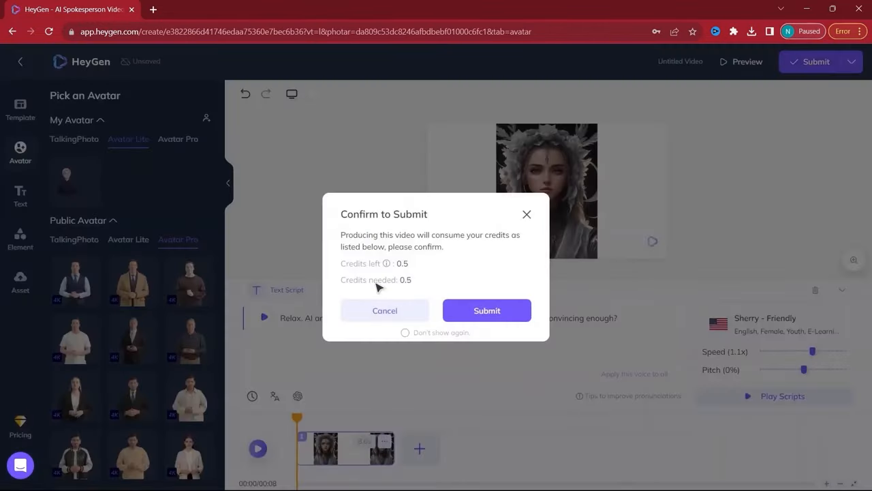
left_click(486, 310)
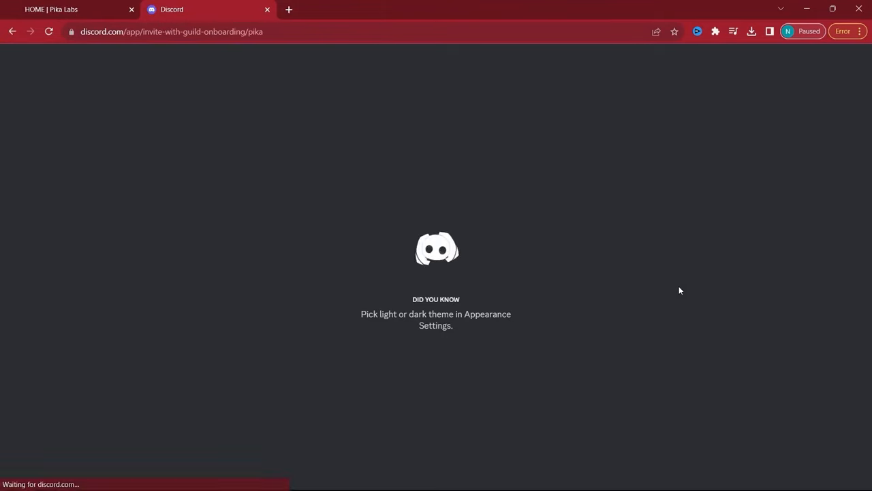
scroll(427, 306, "down", 5)
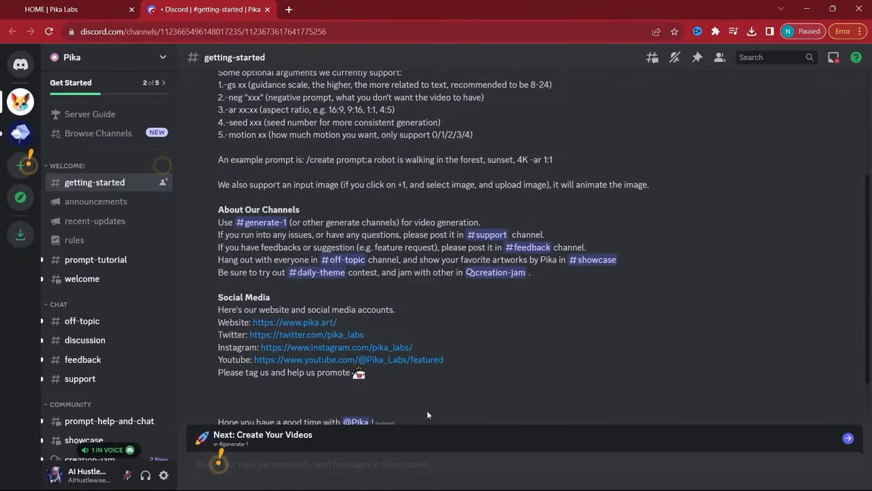
scroll(102, 272, "down", 8)
scroll(103, 273, "down", 3)
- In #generate-7, send a /create request with the fire-demon portrait and download the animated result
left_click(86, 334)
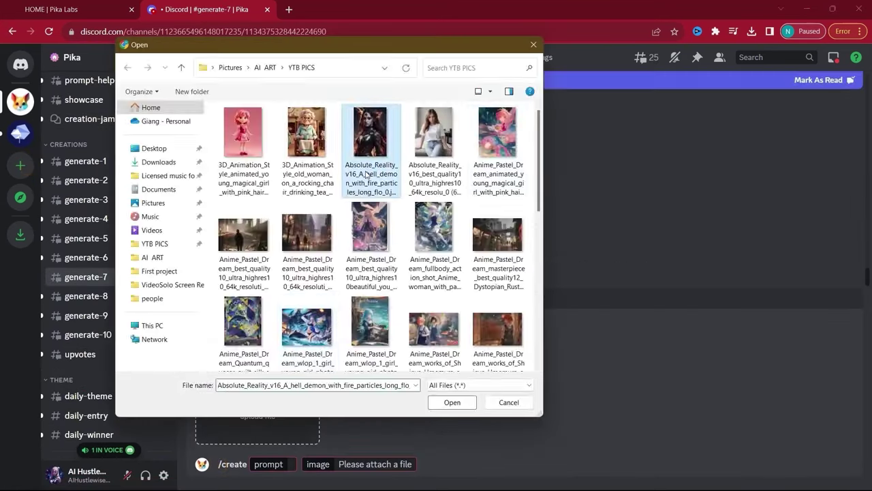
double_click(368, 136)
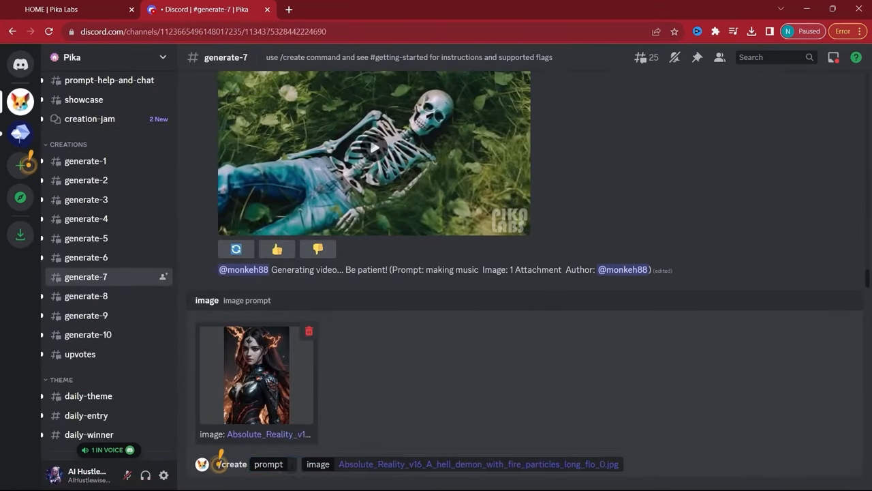
type("blinking, flickering flames, hair fluttering in the wind")
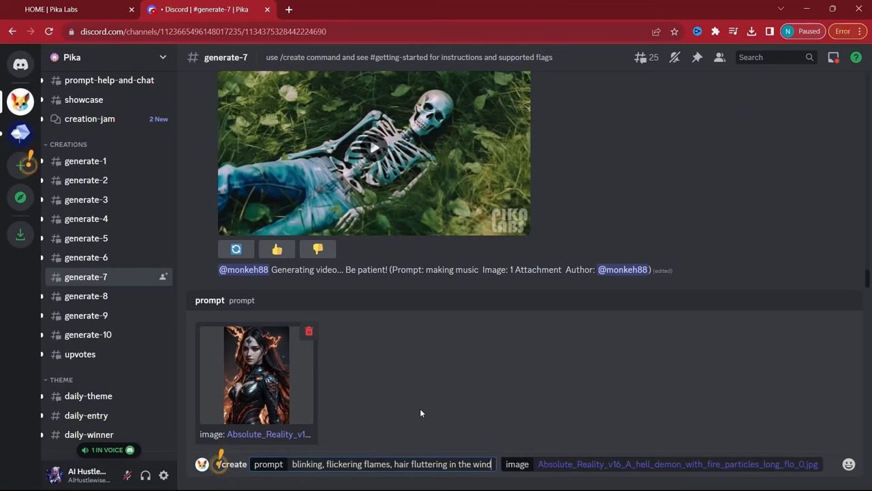
key("Return")
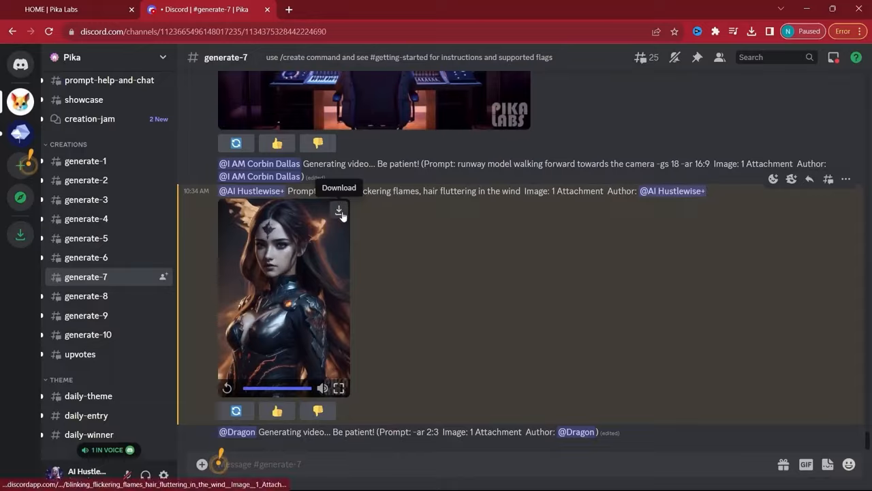
left_click(340, 212)
type("butterfl")
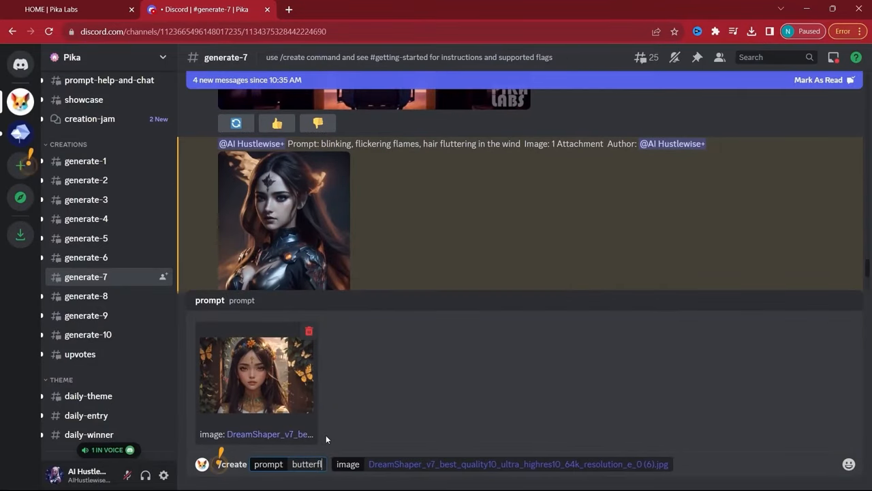
type("ies' wings fluttering, blinking, head tilt, hair ")
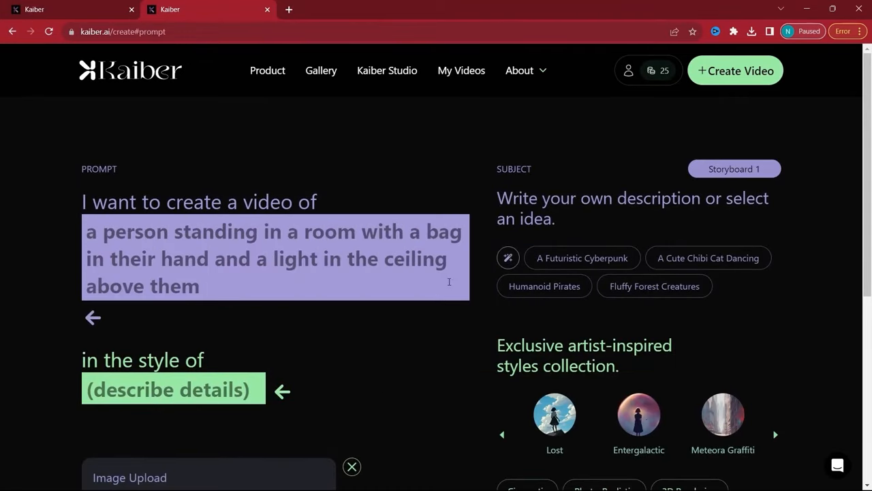
scroll(469, 347, "down", 3)
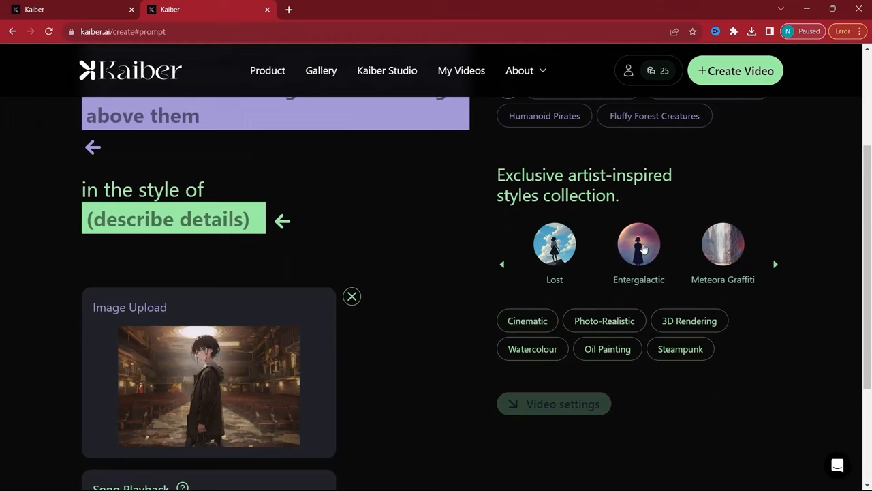
scroll(419, 340, "down", 1)
- Set video settings, generate preview frames, and create the full 6-second video from a preview
left_click(527, 354)
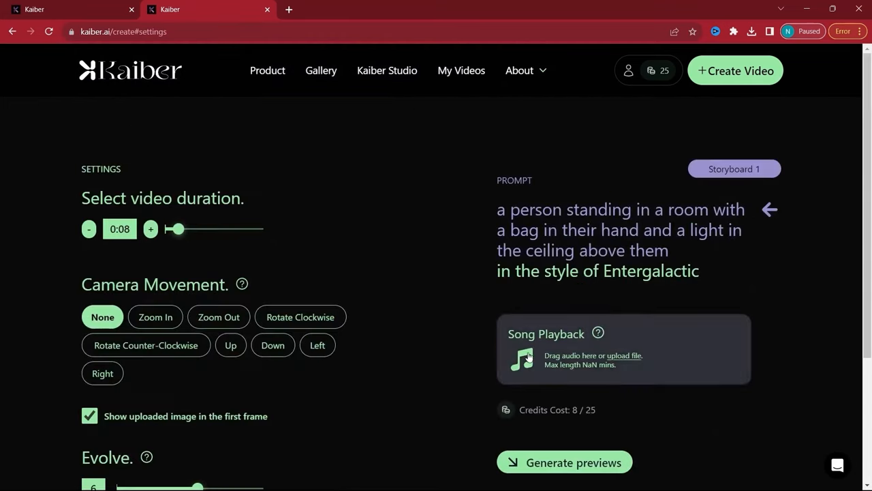
scroll(320, 275, "down", 1)
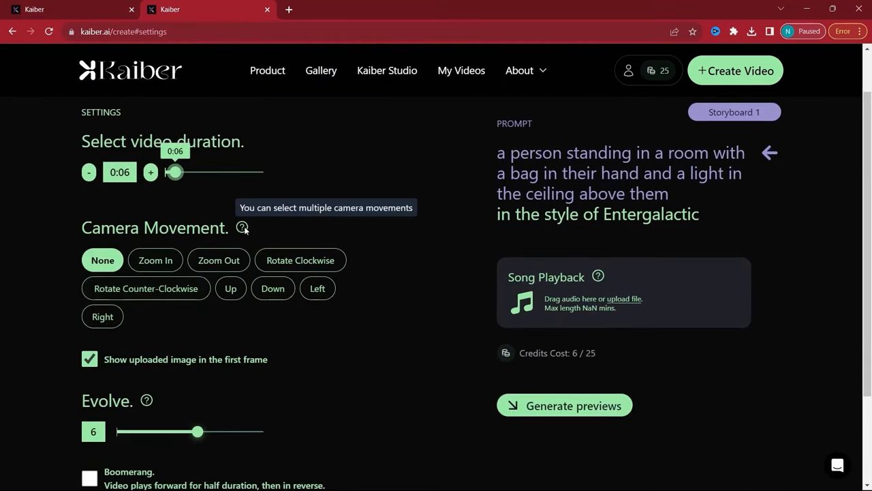
scroll(235, 291, "down", 1)
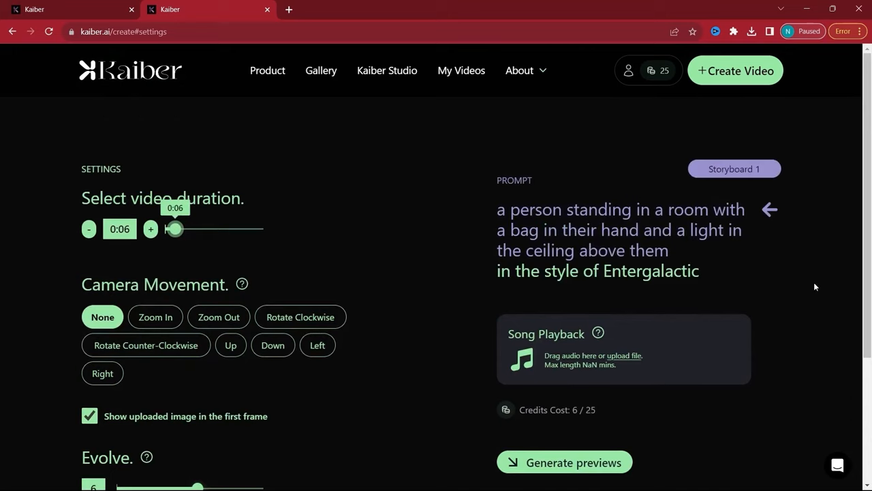
left_click(565, 349)
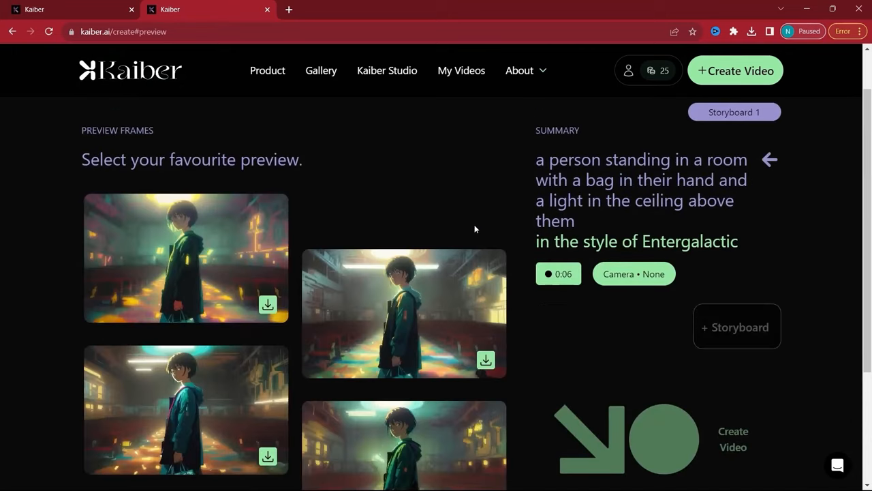
scroll(209, 323, "down", 1)
left_click(739, 375)
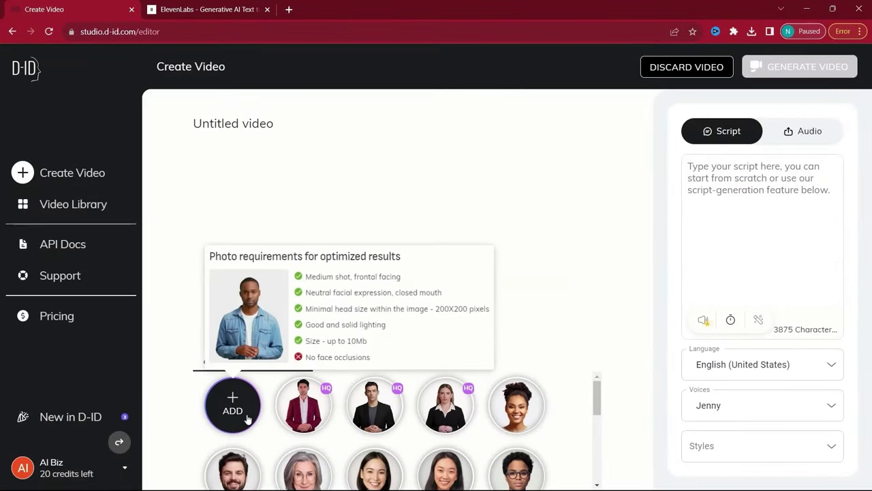
- Add the fantasy portrait as presenter and switch to supplying its voice as uploaded audio
left_click(233, 406)
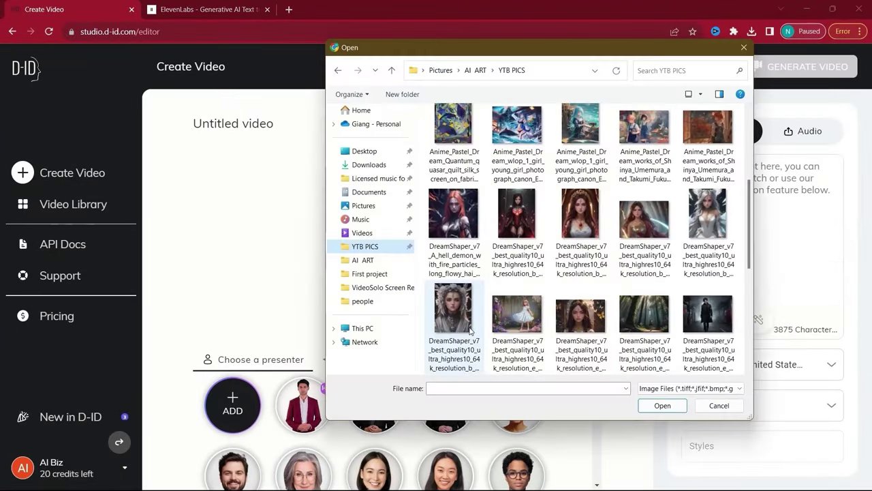
left_click(662, 406)
left_click(802, 131)
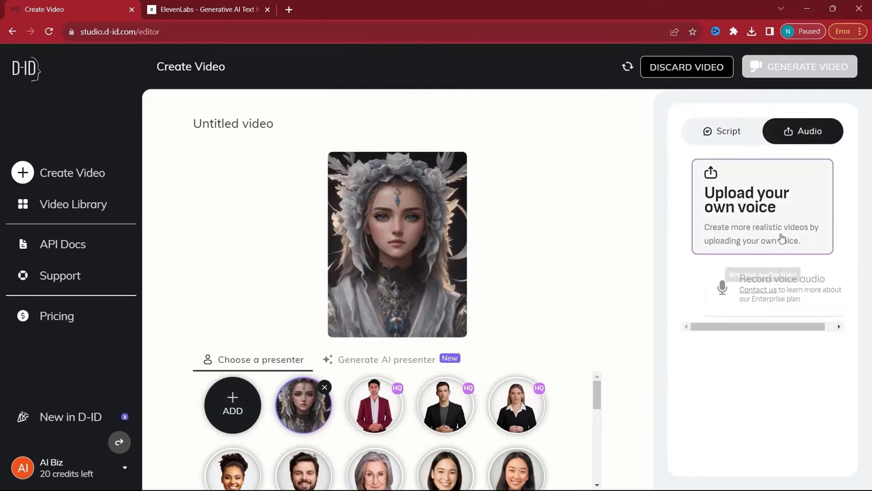
left_click(234, 10)
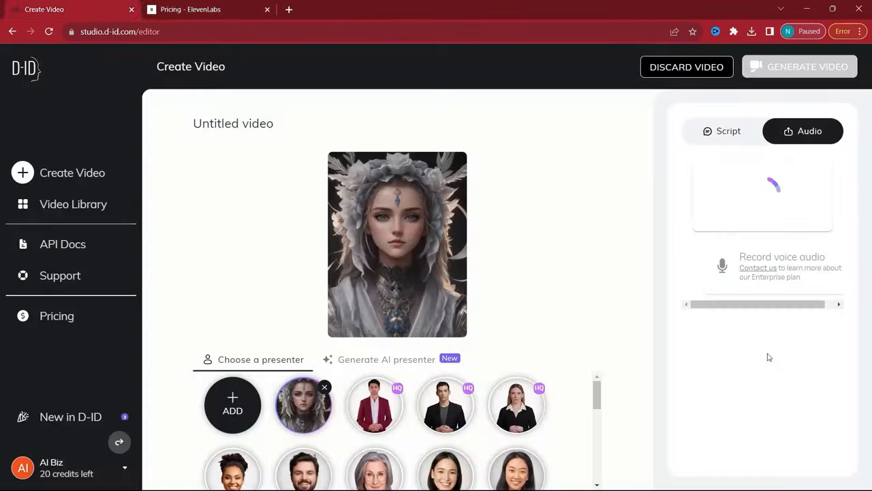
- Generate the talking video for one credit and play the finished result
left_click(784, 74)
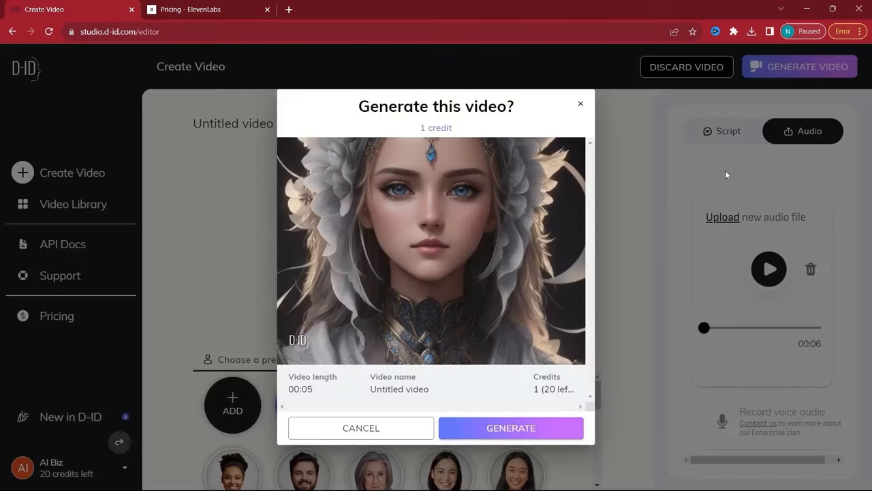
left_click(516, 434)
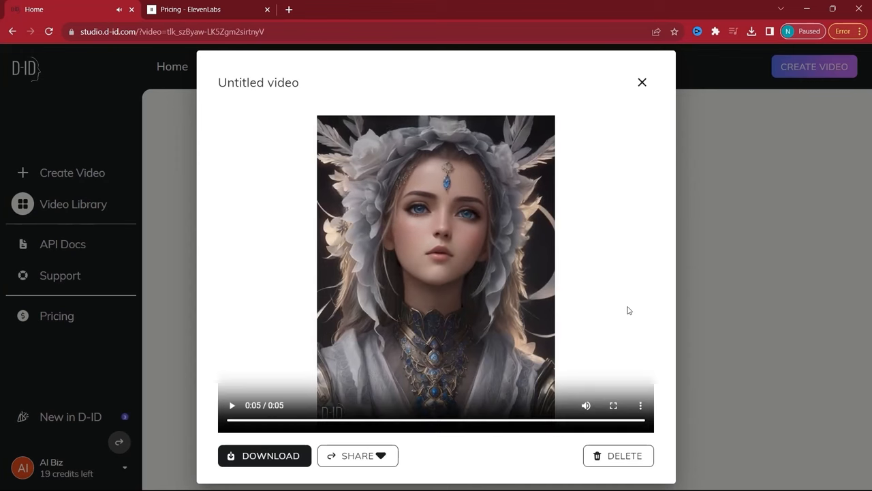
left_click(231, 405)
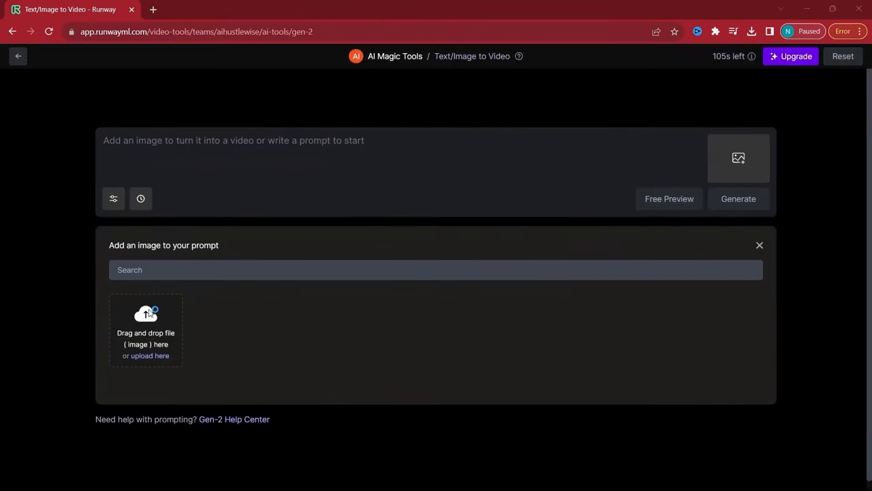
- Upload the picture into Gen-2 and start generating the castle-on-a-hill video
left_click(153, 313)
left_click(646, 413)
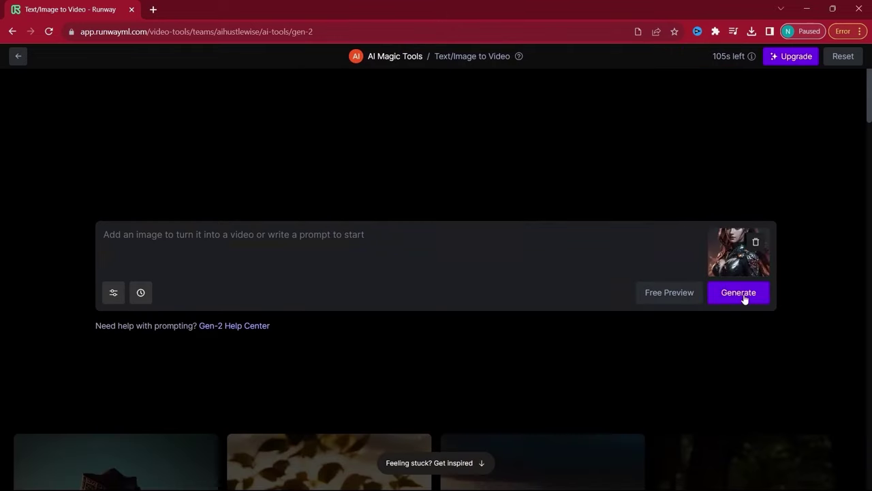
left_click(739, 292)
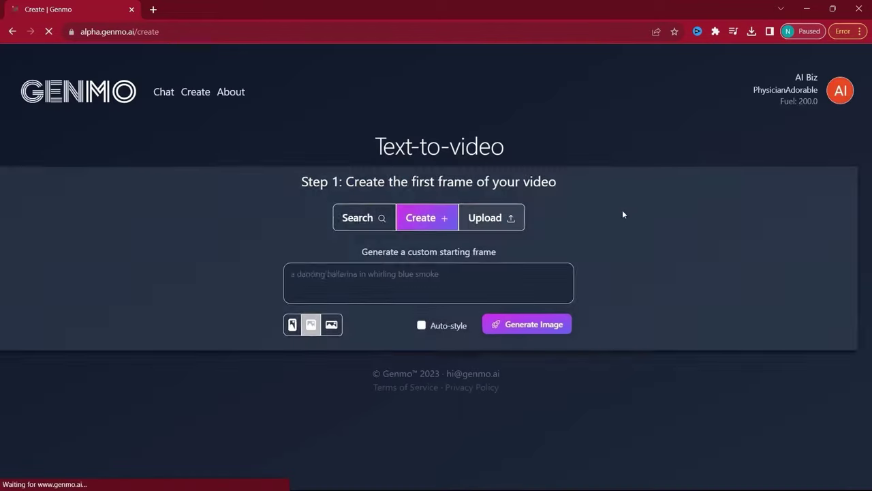
- Upload the window painting as first frame and submit the shooting-star, rustling-tree prompt
left_click(496, 219)
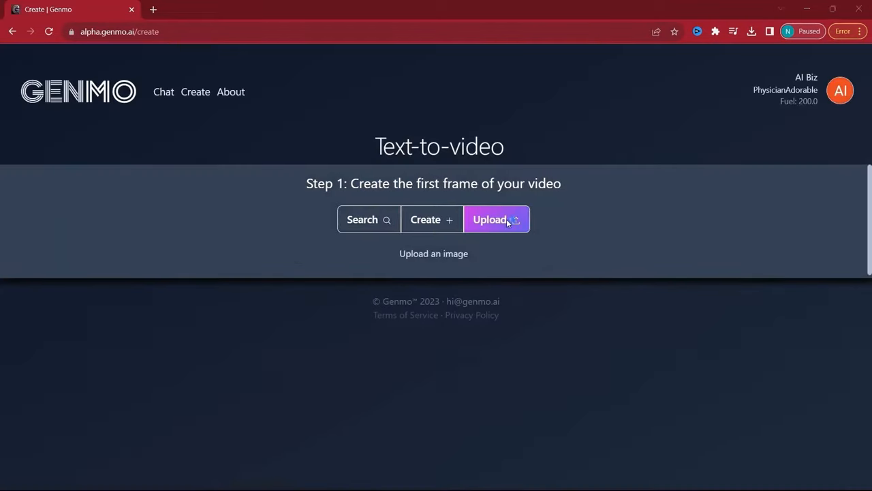
scroll(591, 288, "down", 5)
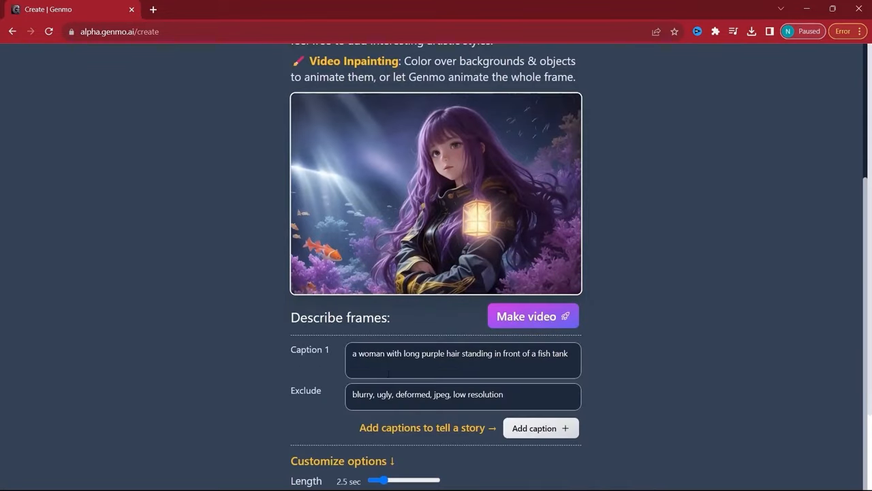
scroll(450, 365, "down", 3)
left_click_drag(399, 364, 417, 364)
scroll(450, 365, "down", 1)
scroll(379, 355, "up", 4)
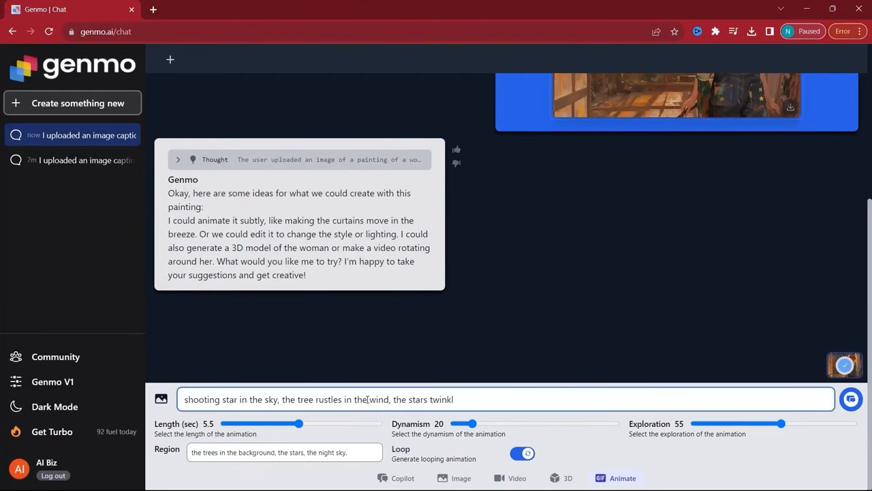
key("Return")
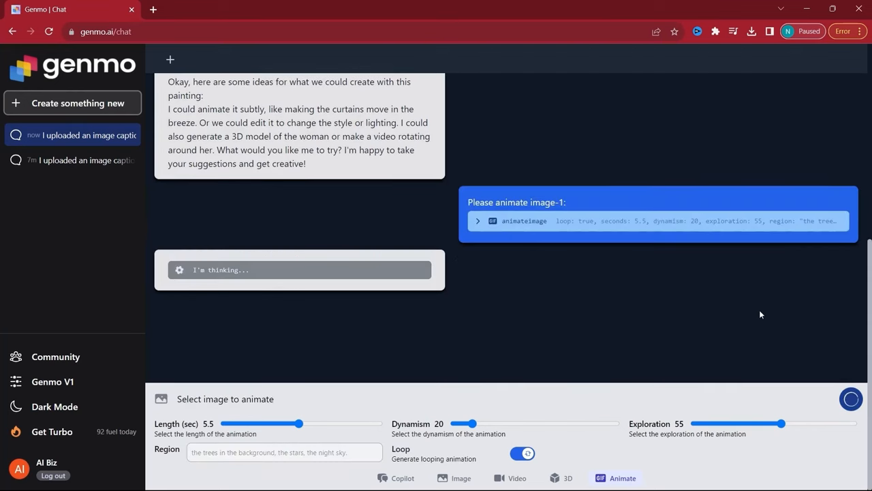